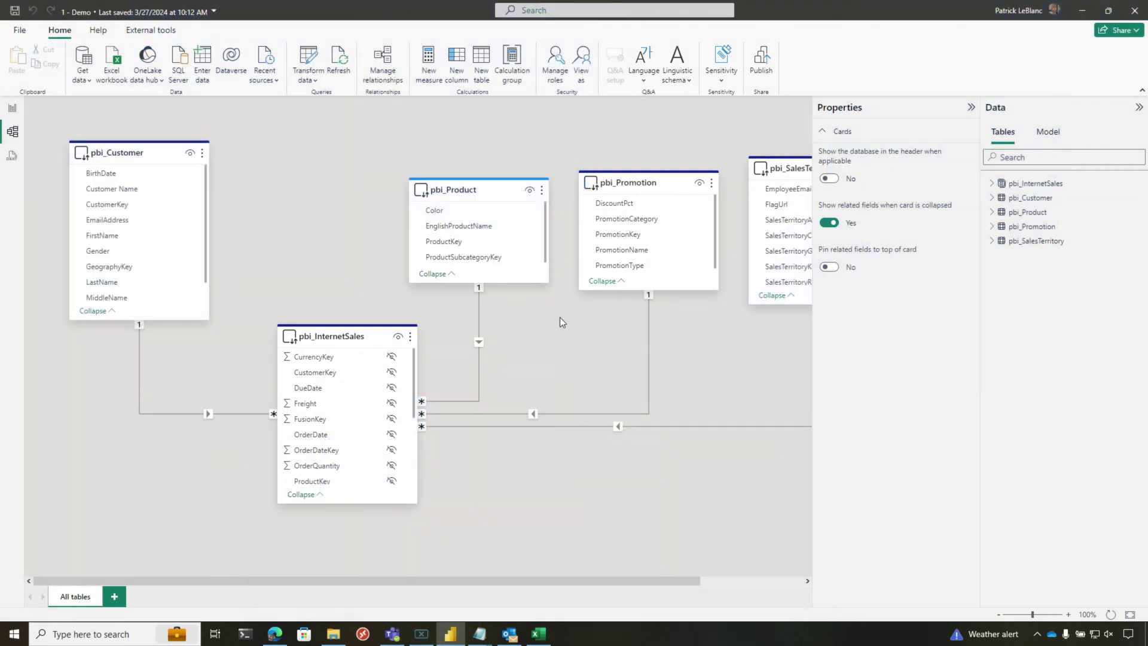
- Launch DAX Studio from External tools, connected to the Demo model
mouse_move(136, 149)
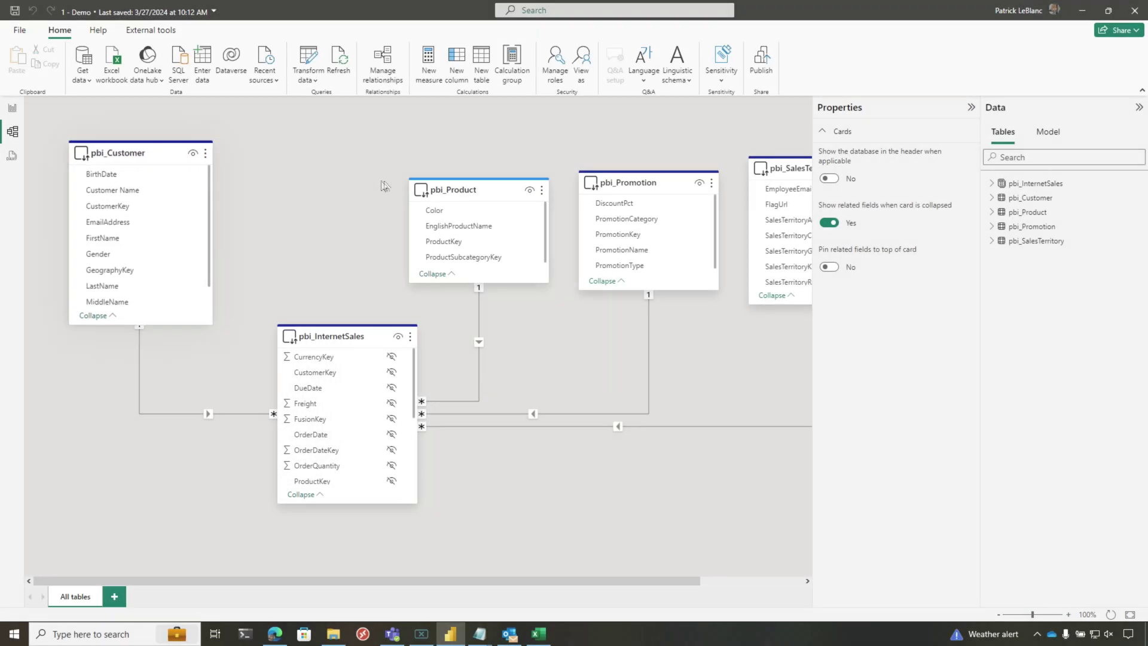
mouse_move(428, 177)
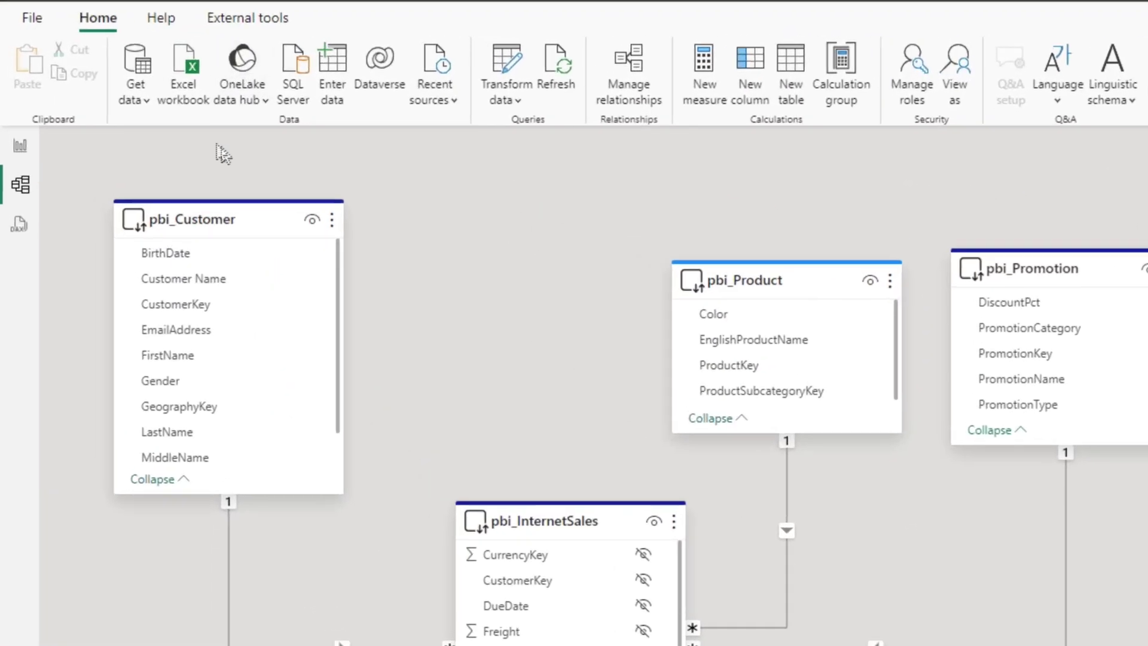
left_click(162, 31)
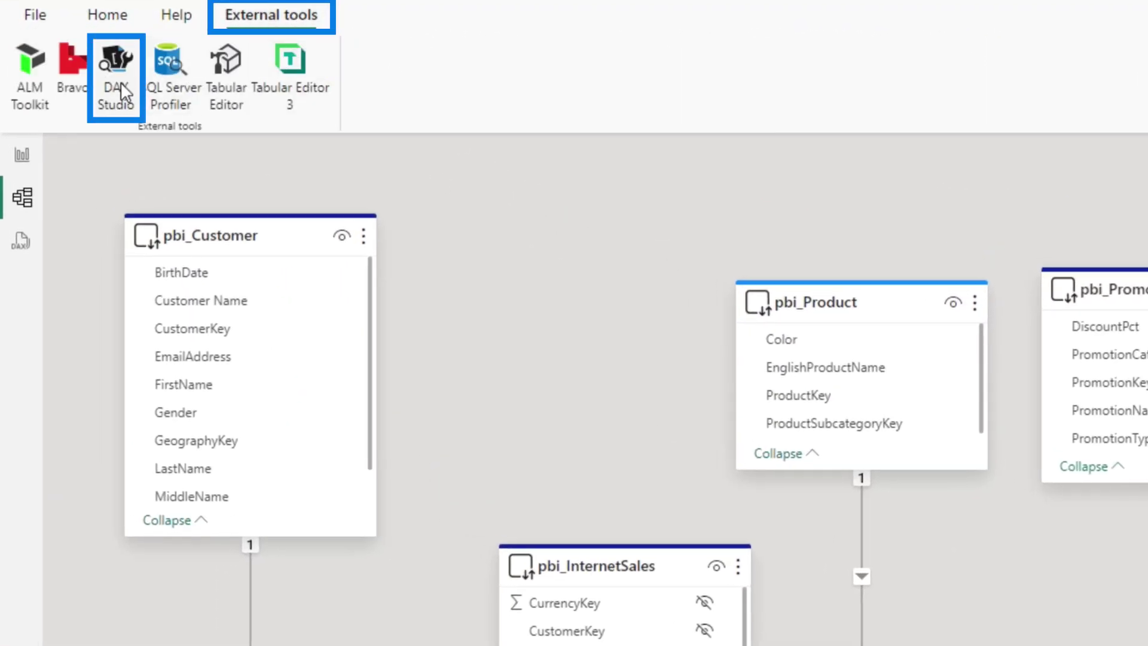
left_click(117, 75)
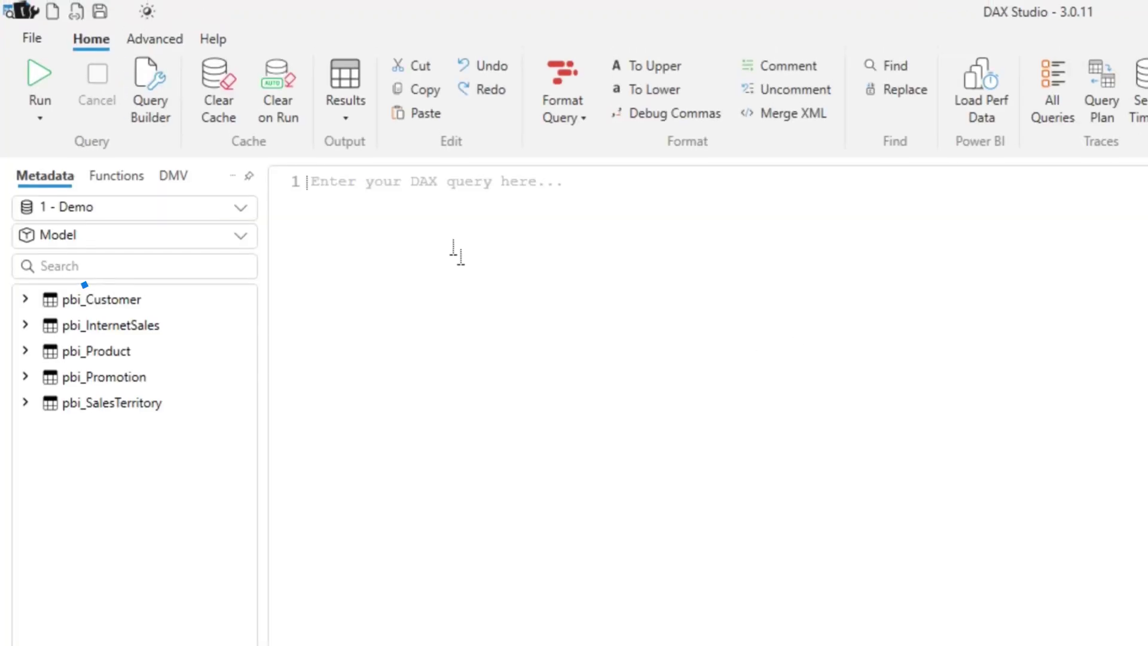
- Start an All Queries trace in DAX Studio and return to Power BI's Report view
left_click(1052, 84)
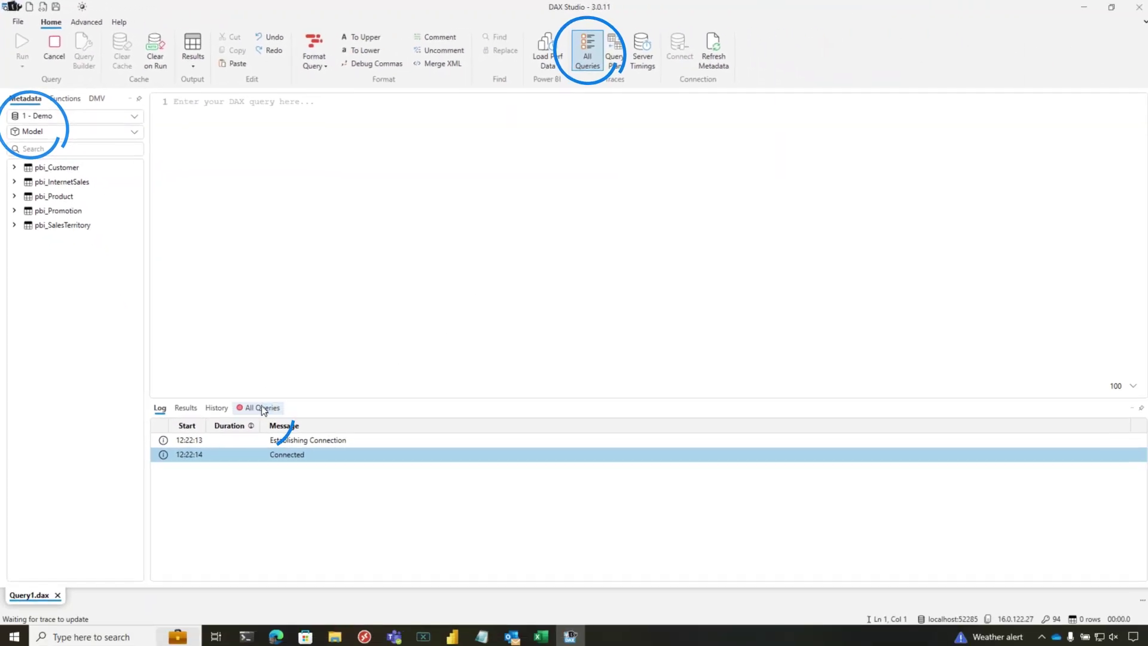
left_click(452, 635)
left_click(15, 108)
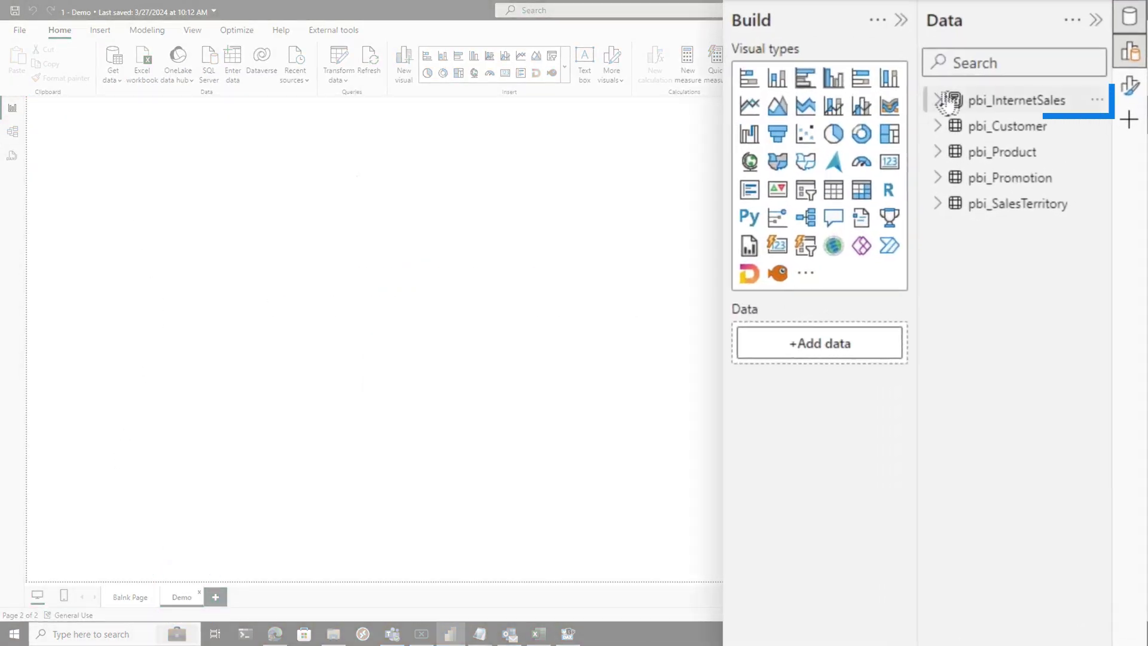
- Let the Total Sales by Color table load, then compare the pbi_Customer and pbi_Product Database values
mouse_move(1033, 109)
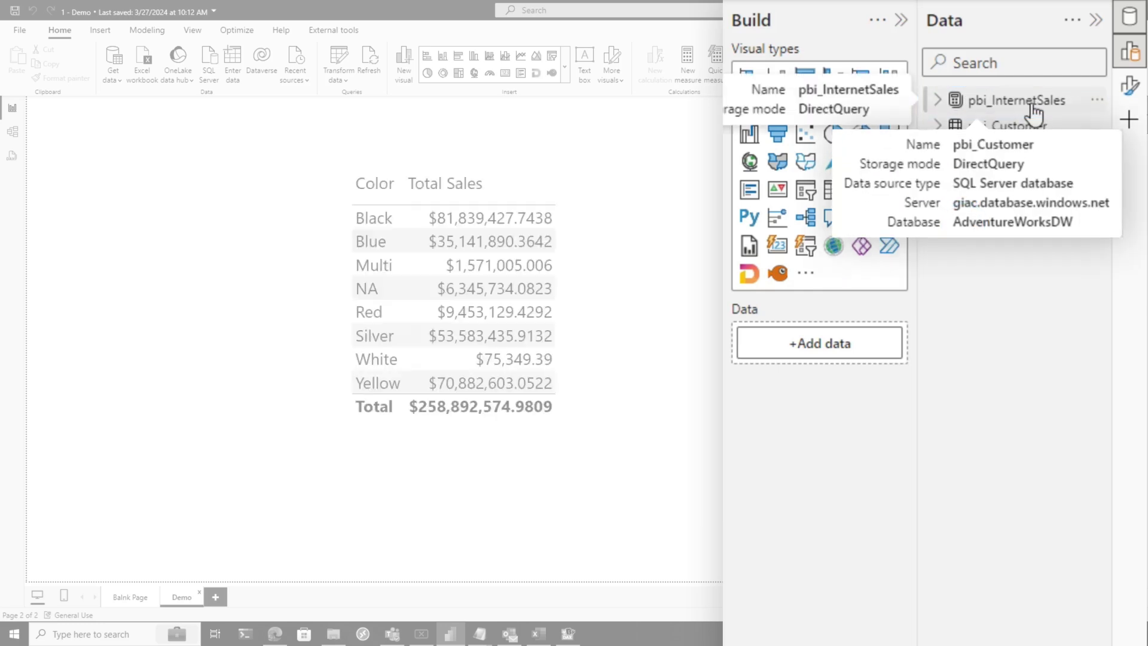
mouse_move(1014, 155)
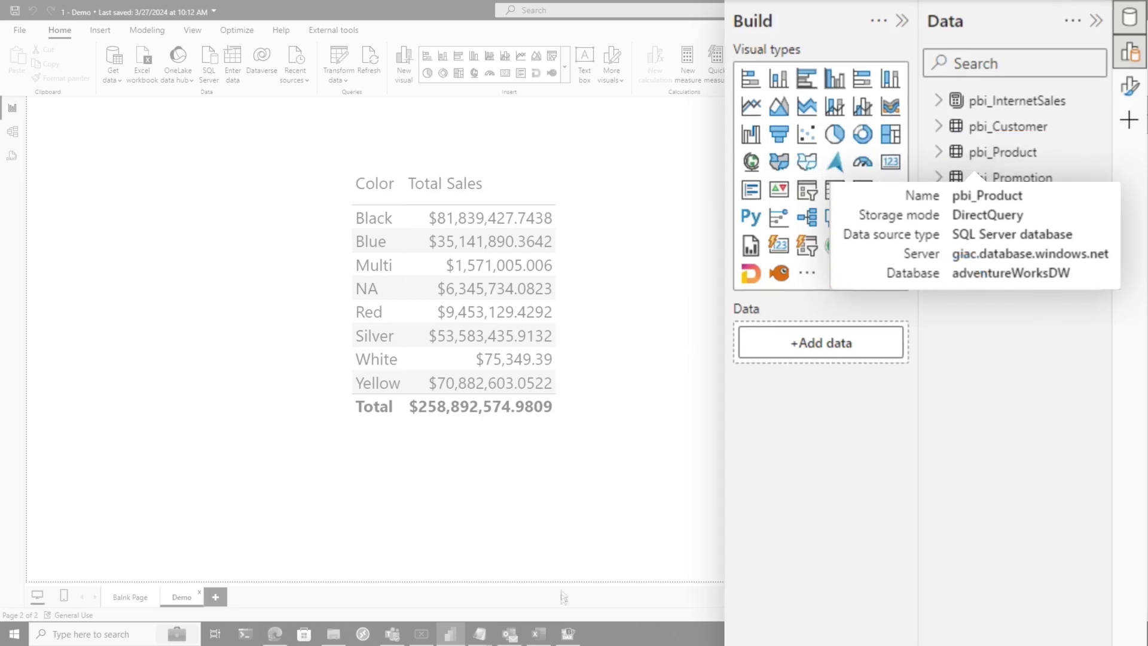
- Rerun the captured Total Sales query with Server Timings on: 7,293 ms total, 3 SE queries
left_click(565, 635)
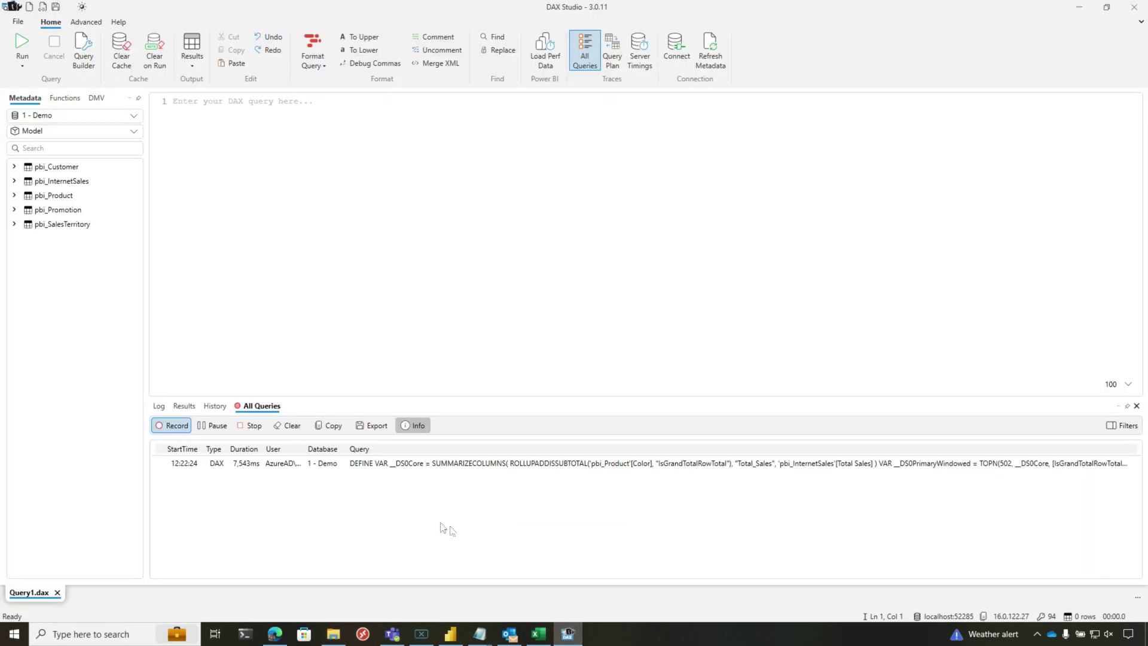
double_click(412, 469)
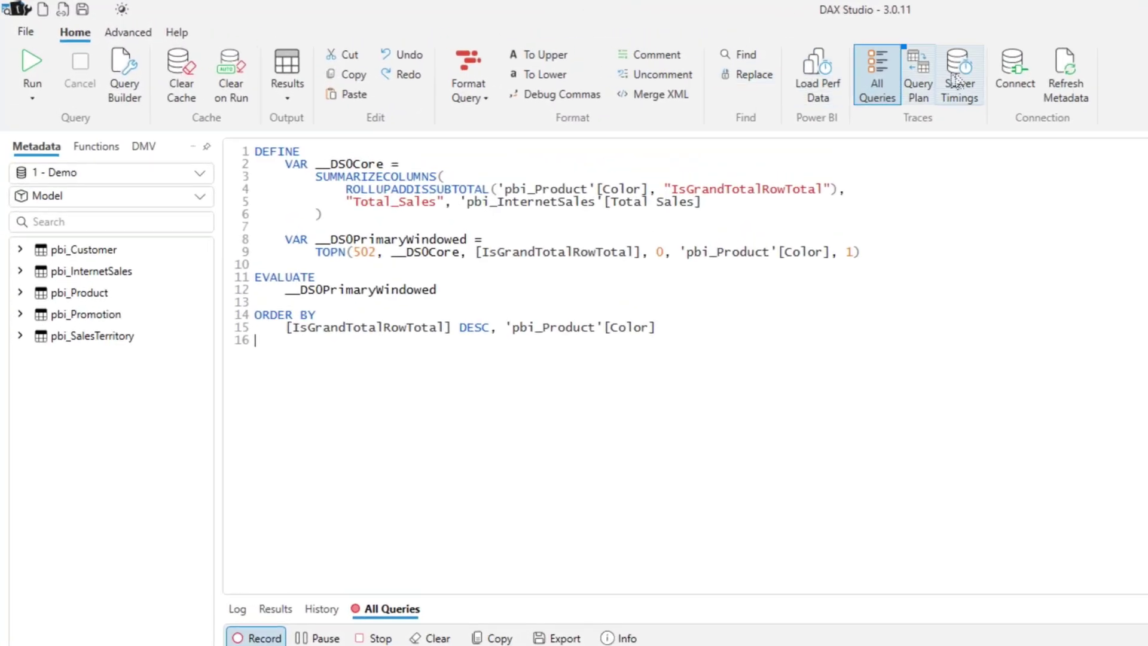
left_click(1023, 84)
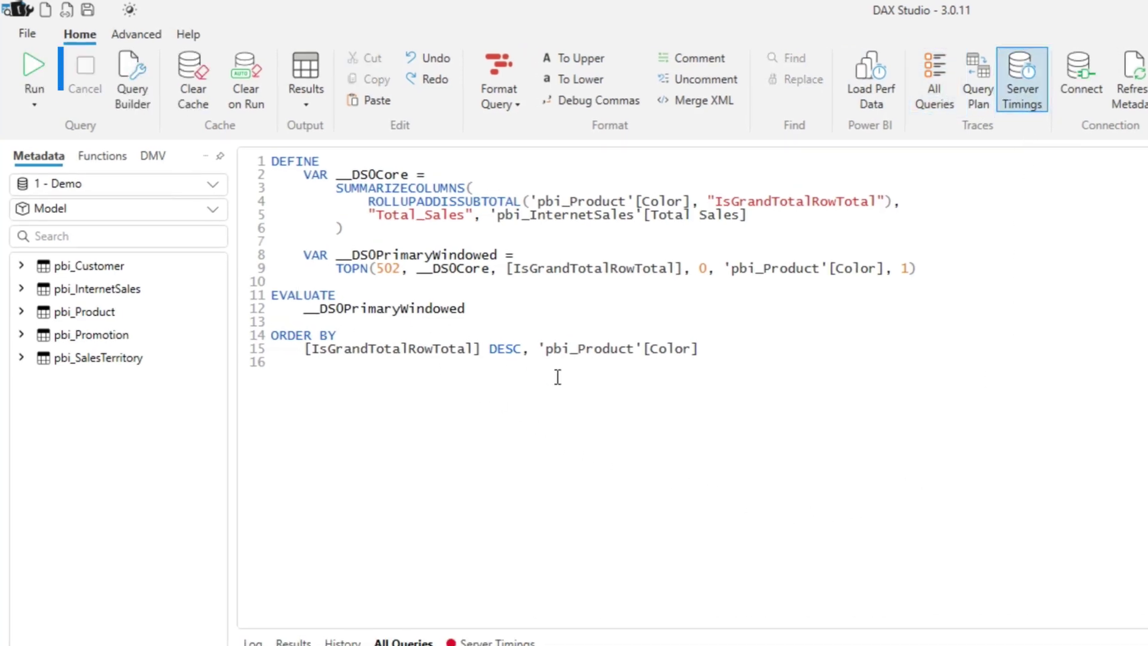
left_click(35, 66)
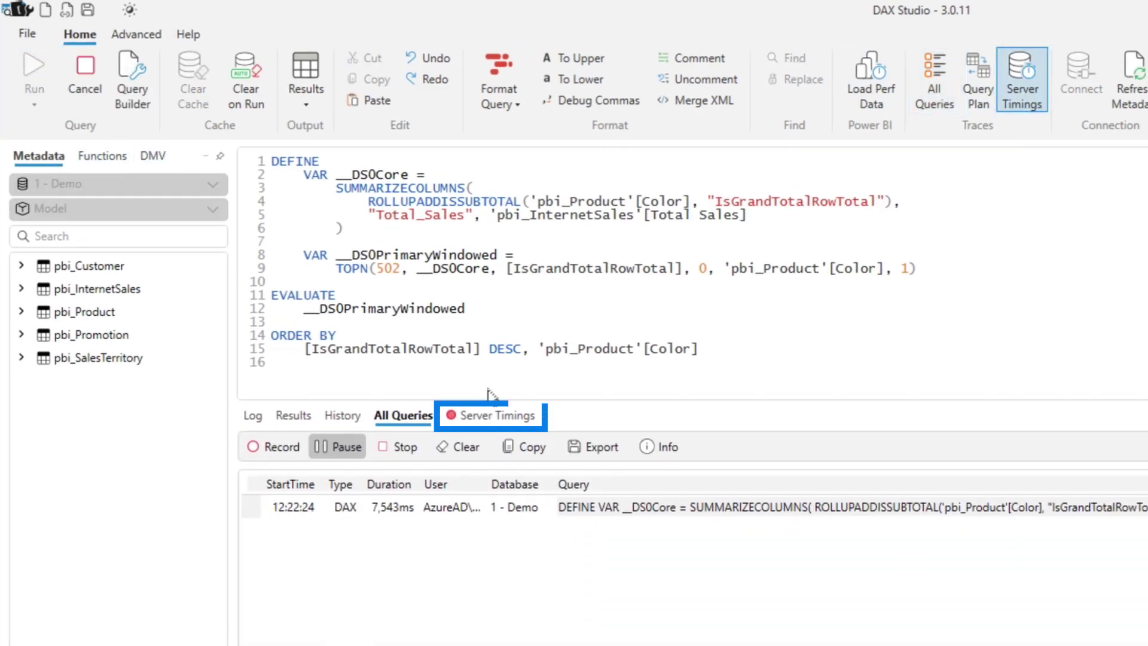
left_click(488, 409)
left_click_drag(568, 400, 578, 511)
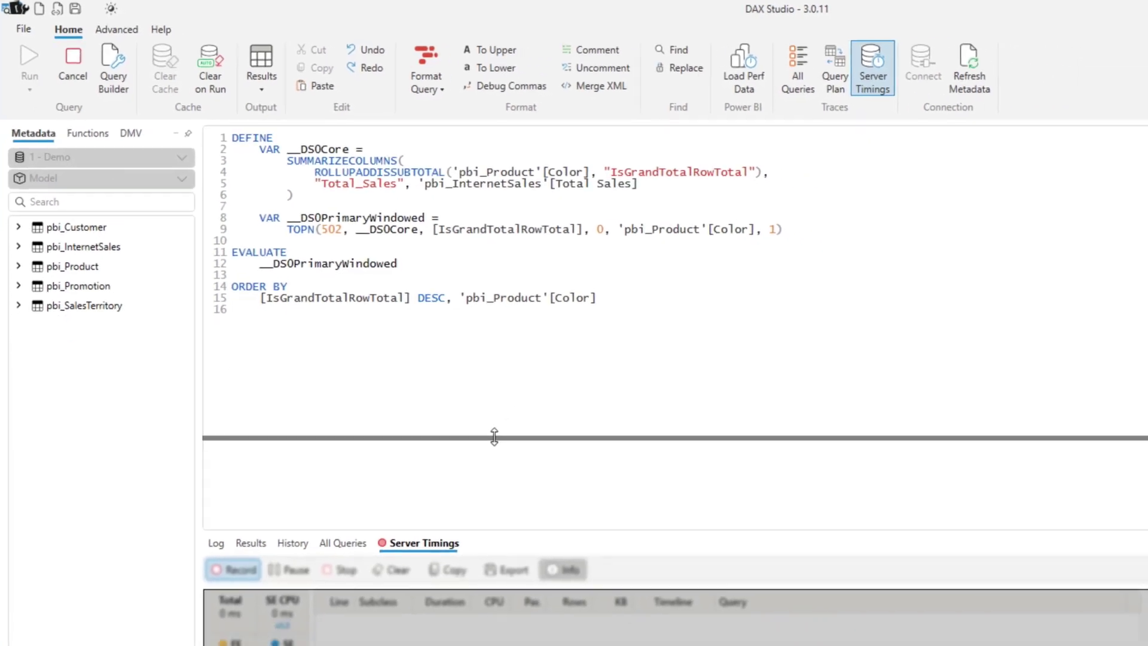
left_click_drag(494, 437, 493, 438)
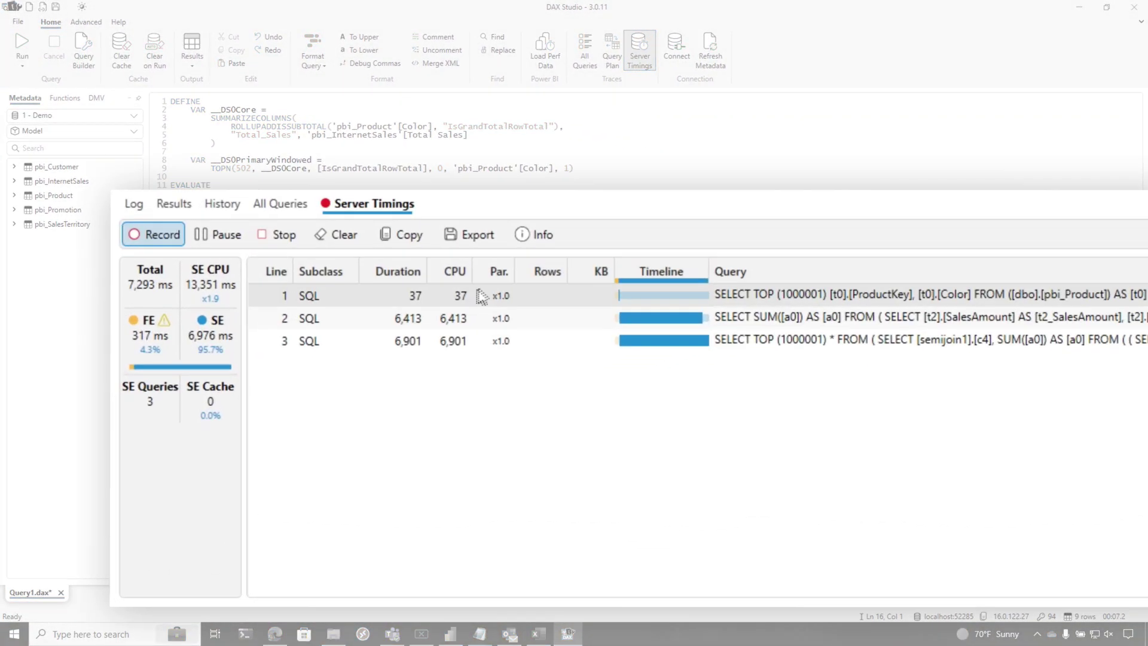
- Inspect the SQL of each of the three storage-engine queries in turn
left_click(443, 302)
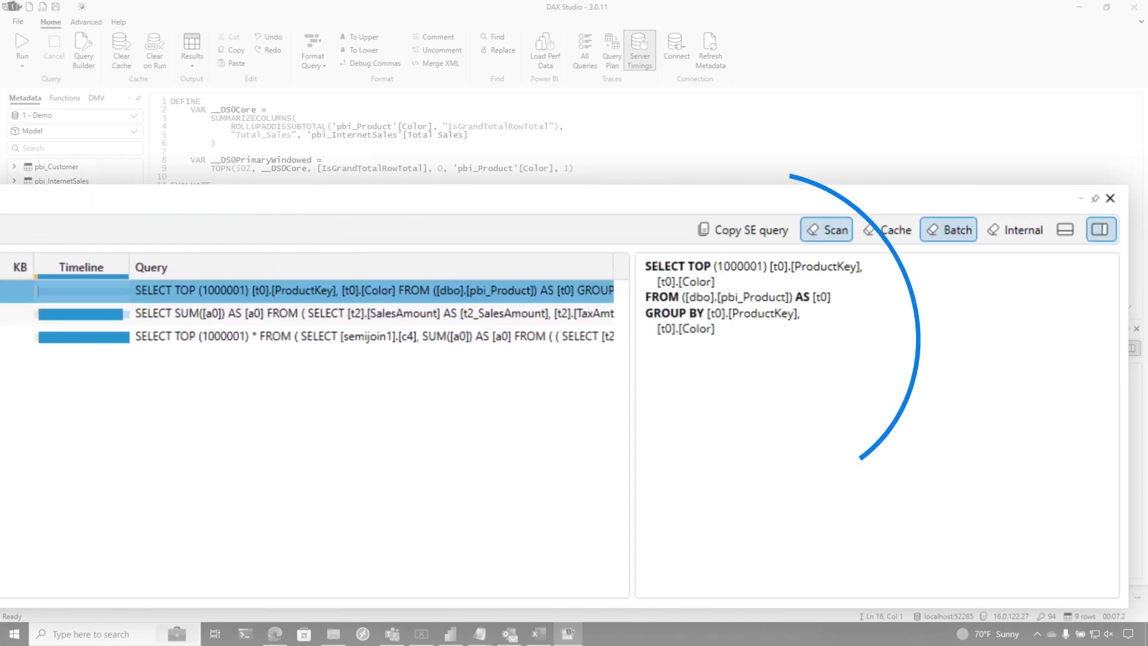
left_click(409, 313)
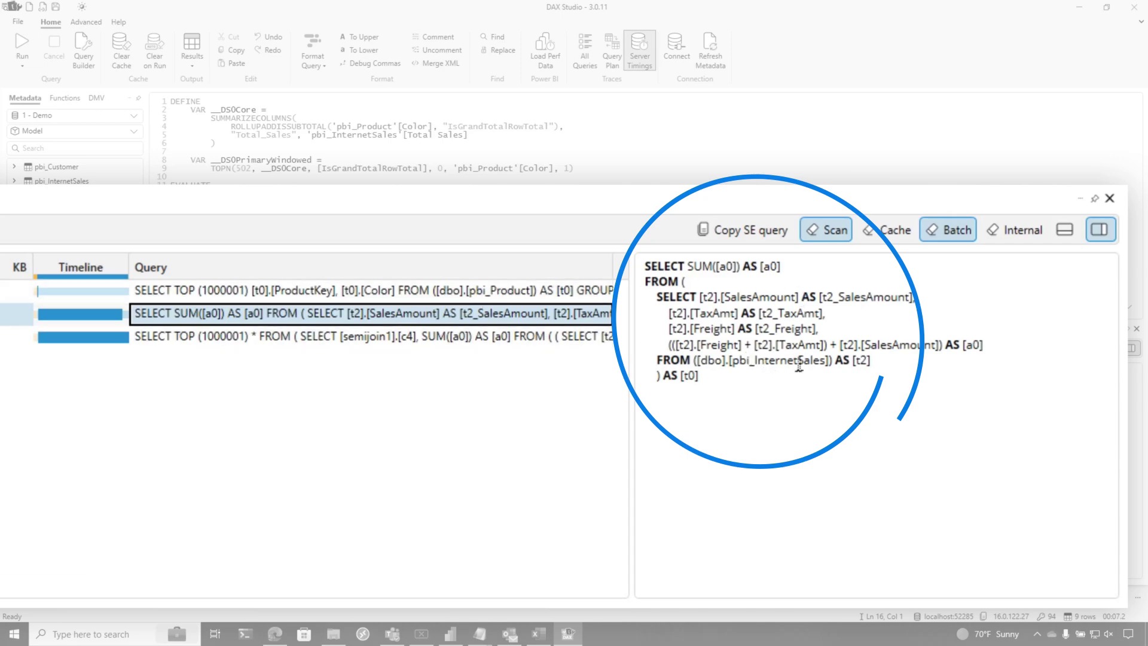
left_click(397, 335)
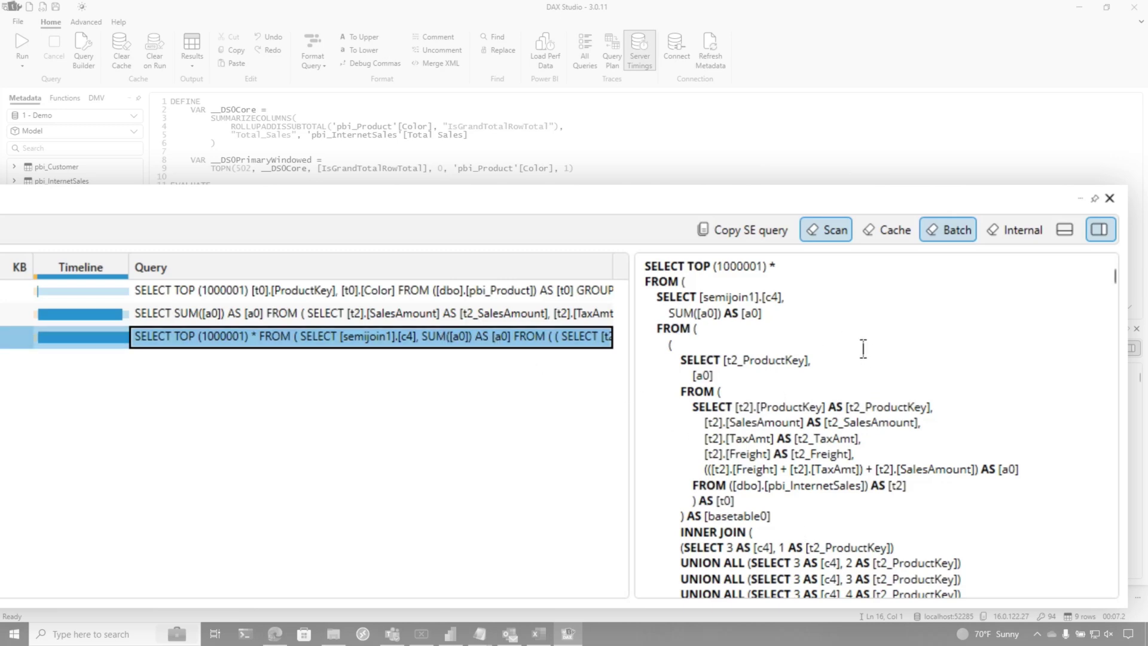
- Show the third SE query as Raw Query and scroll through its long UNION ALL key list
right_click(861, 329)
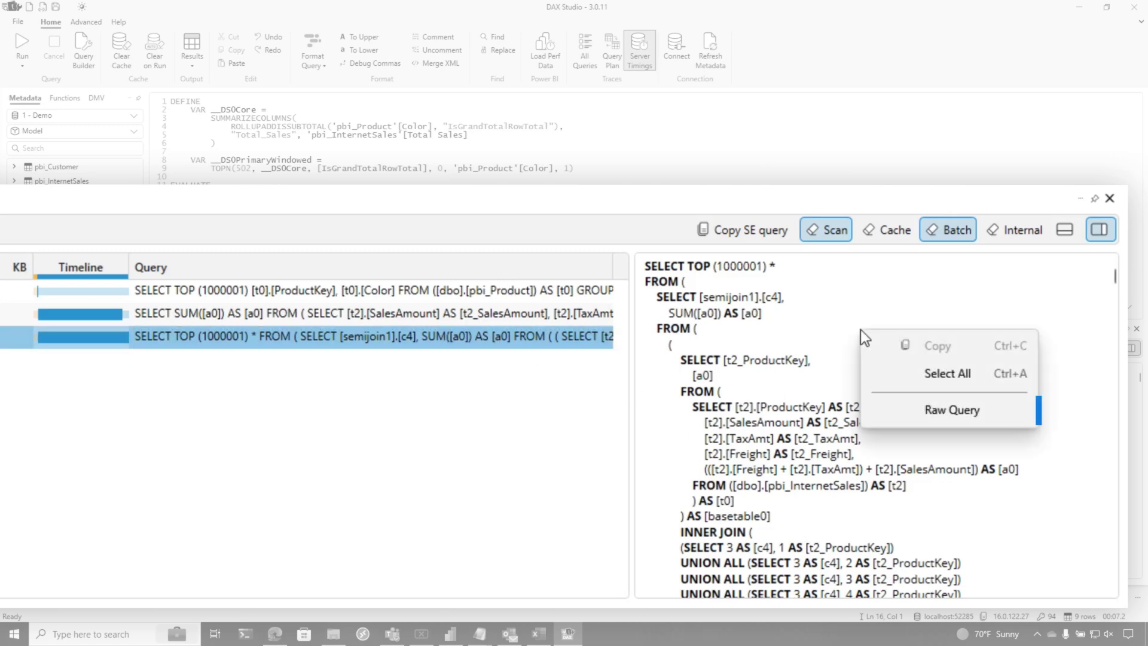
left_click(960, 413)
scroll(959, 384, "down", 20)
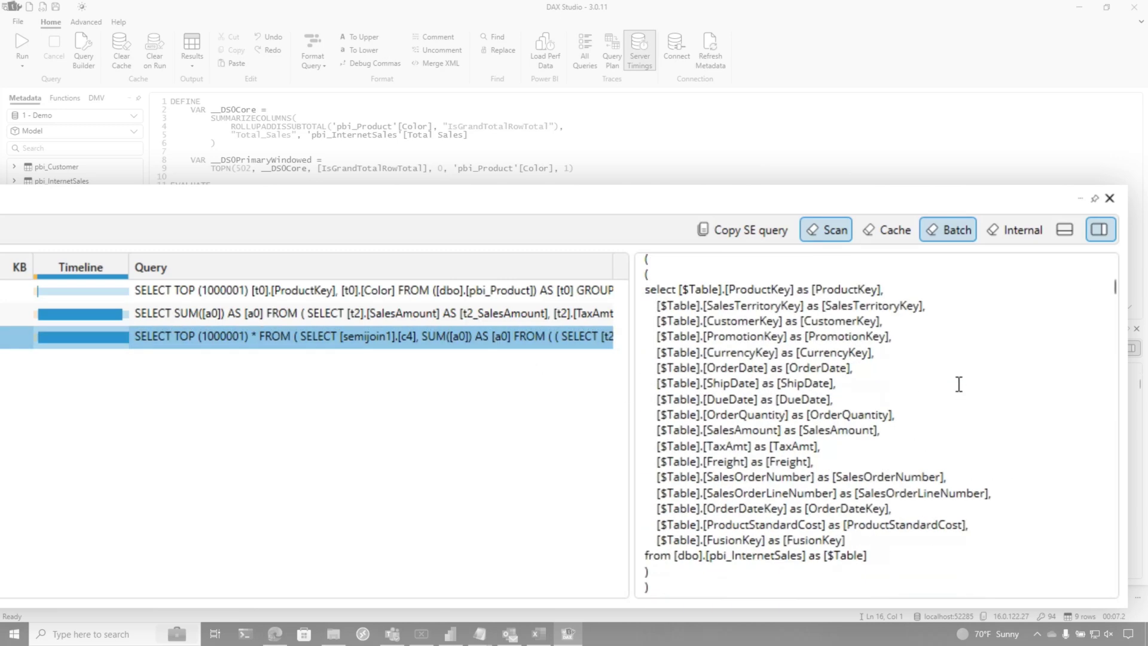
scroll(959, 384, "down", 1)
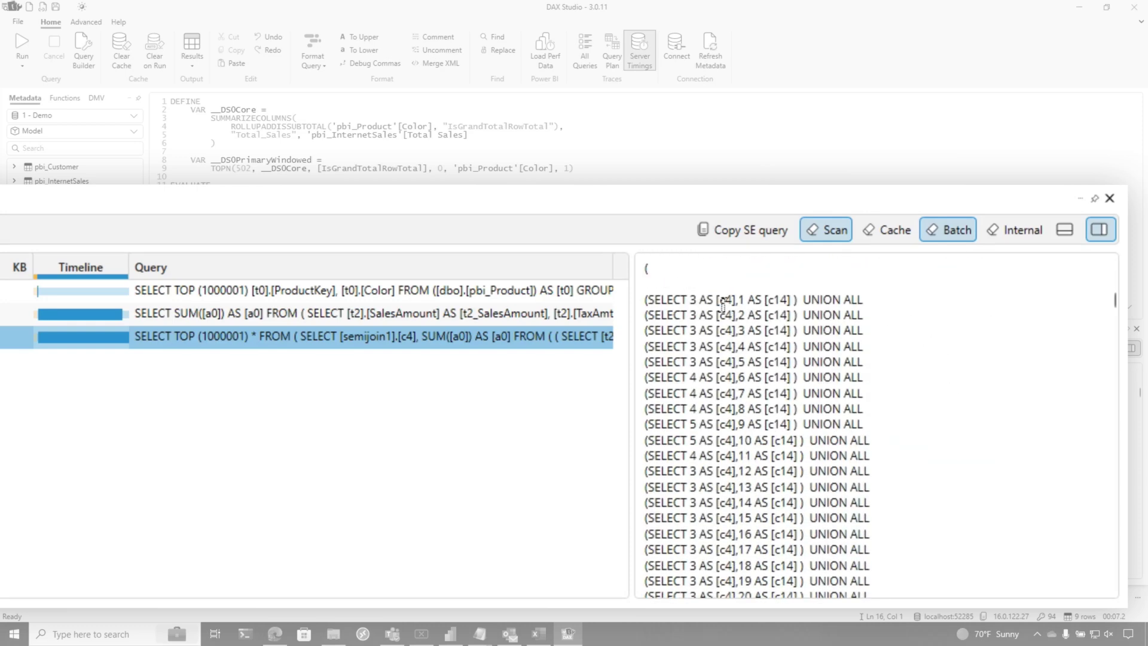
scroll(868, 323, "down", 10)
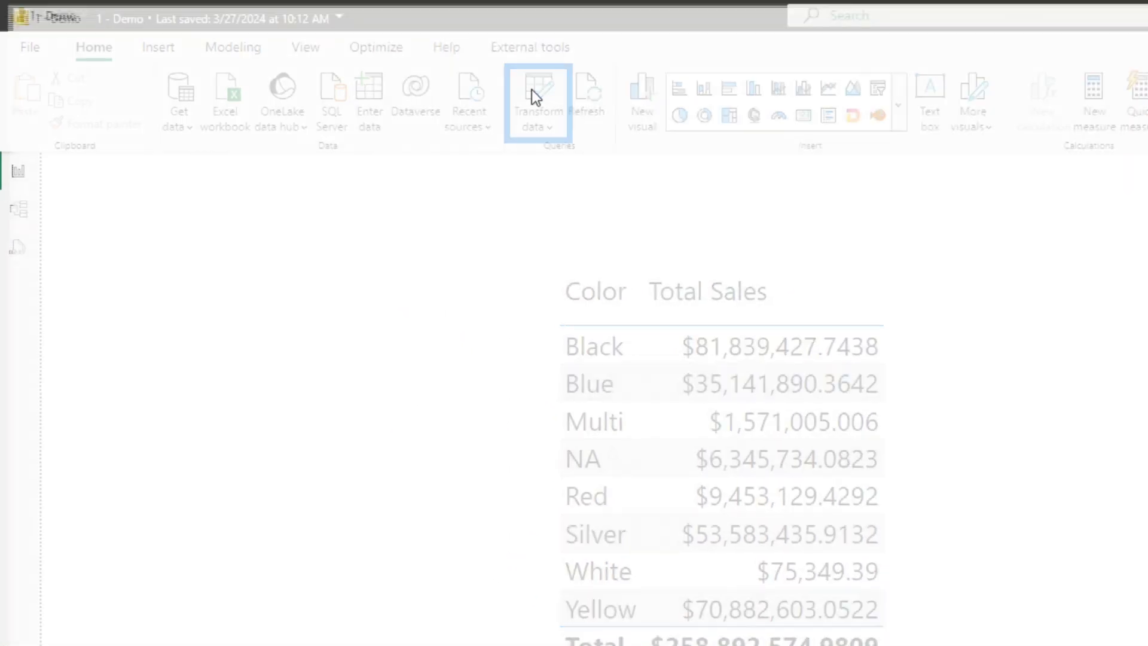
- Fix the database name case in pbi_Product's Source step in Power Query, then Close & Apply
left_click(533, 97)
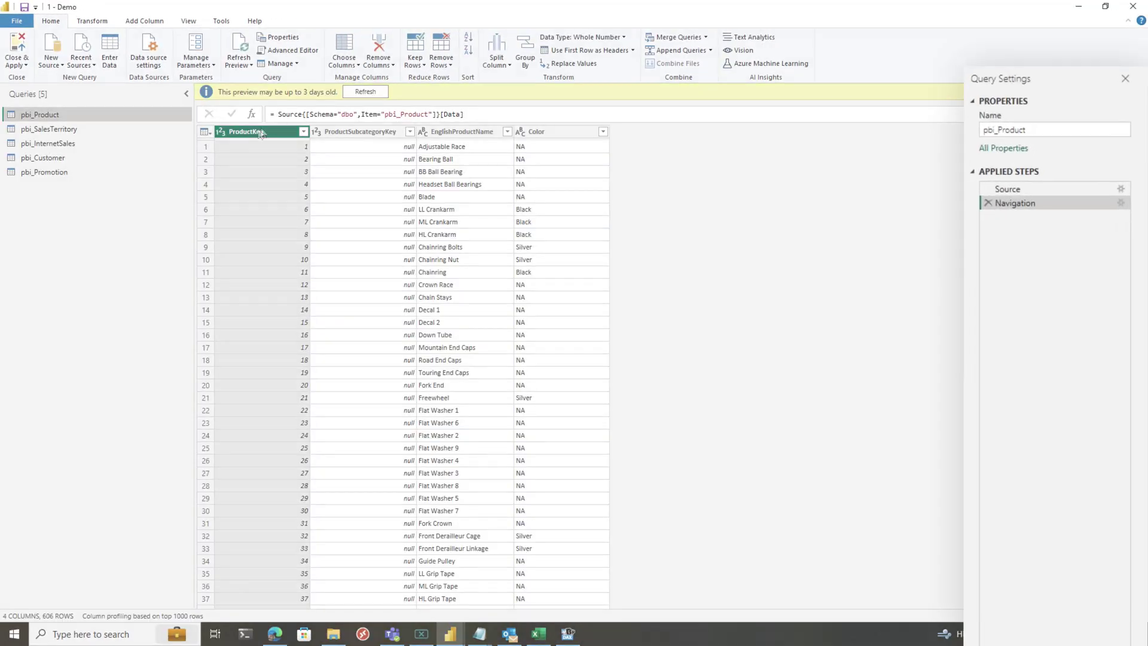
left_click(997, 197)
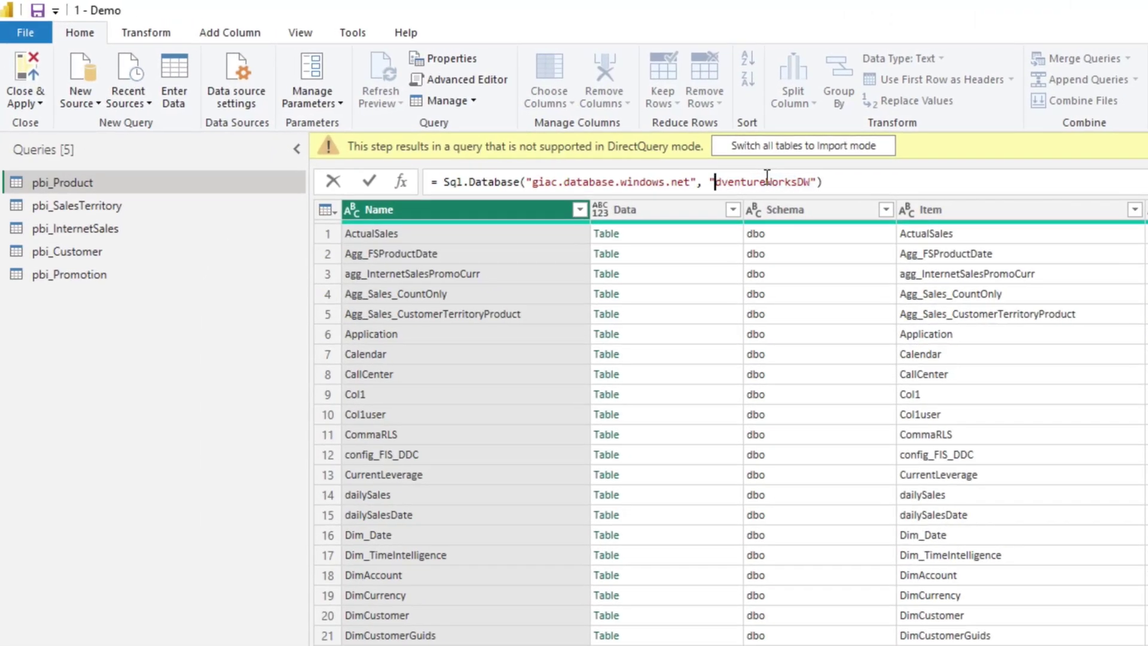
left_click(24, 78)
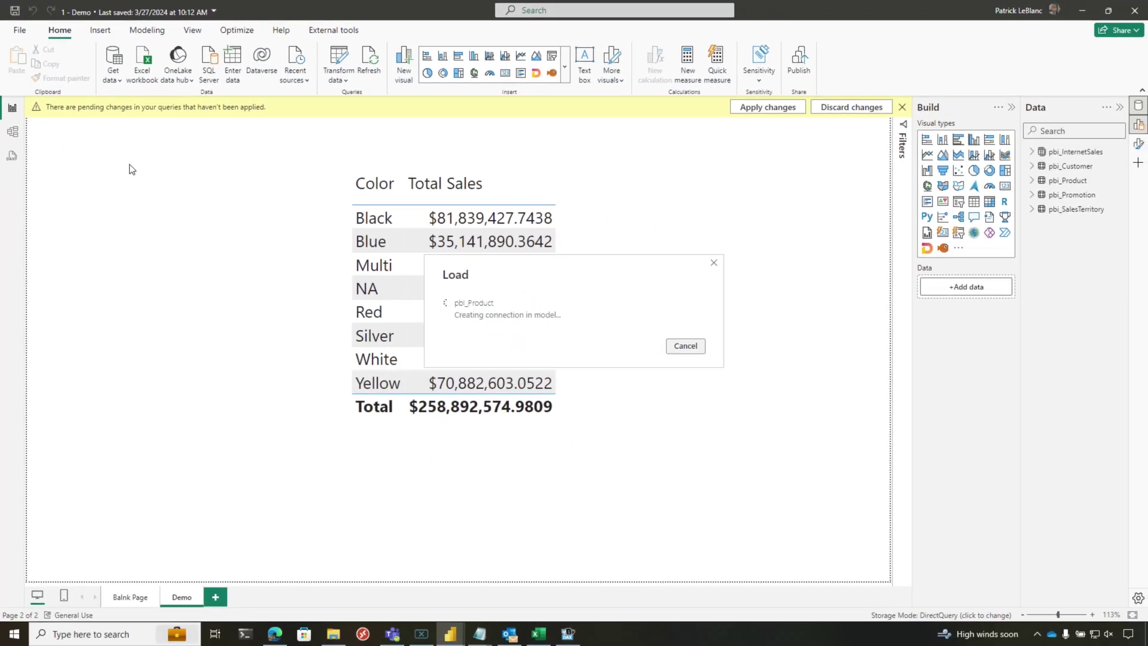
- Confirm pbi_Product's DirectQuery storage mode in Model view, then bring DAX Studio back
left_click(13, 132)
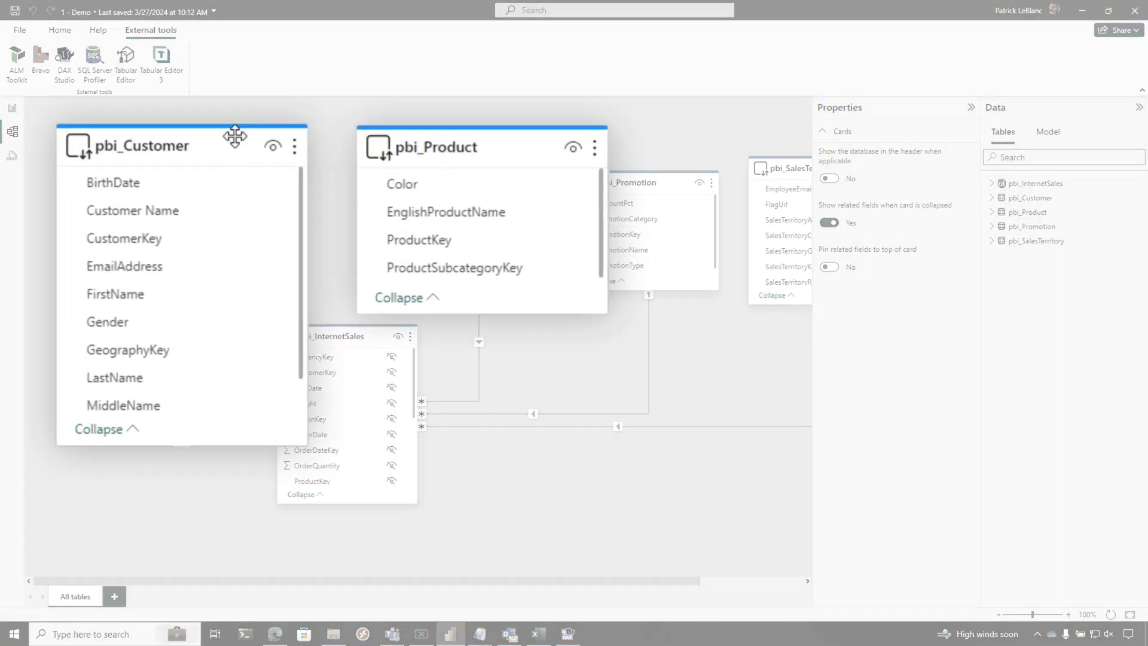
mouse_move(505, 180)
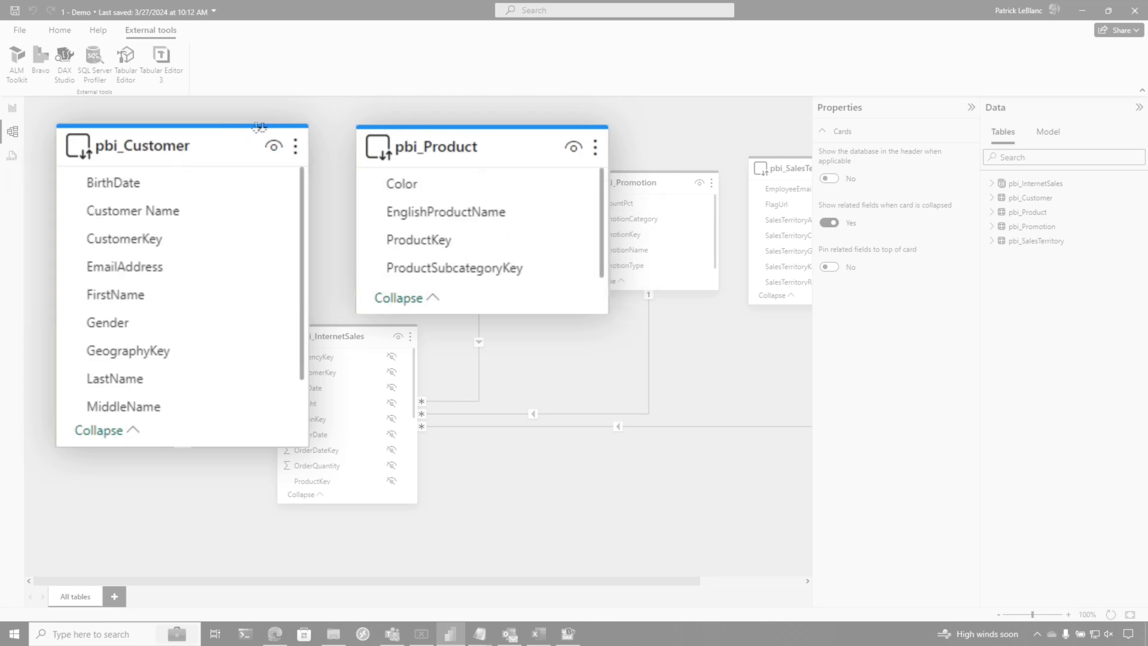
mouse_move(231, 128)
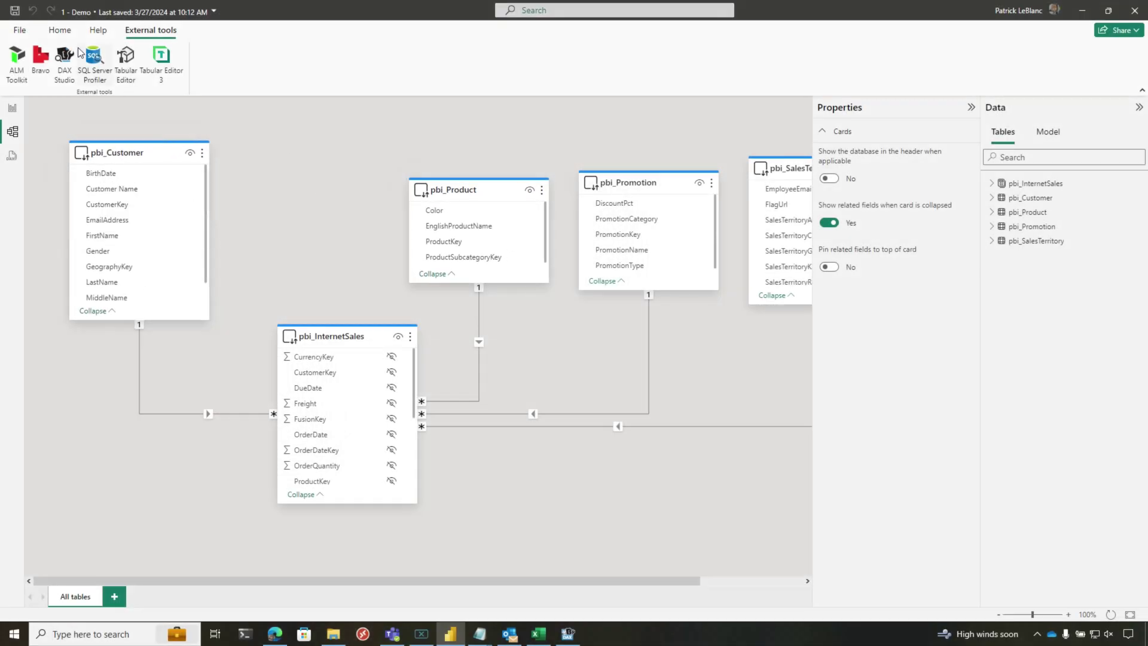
left_click(571, 642)
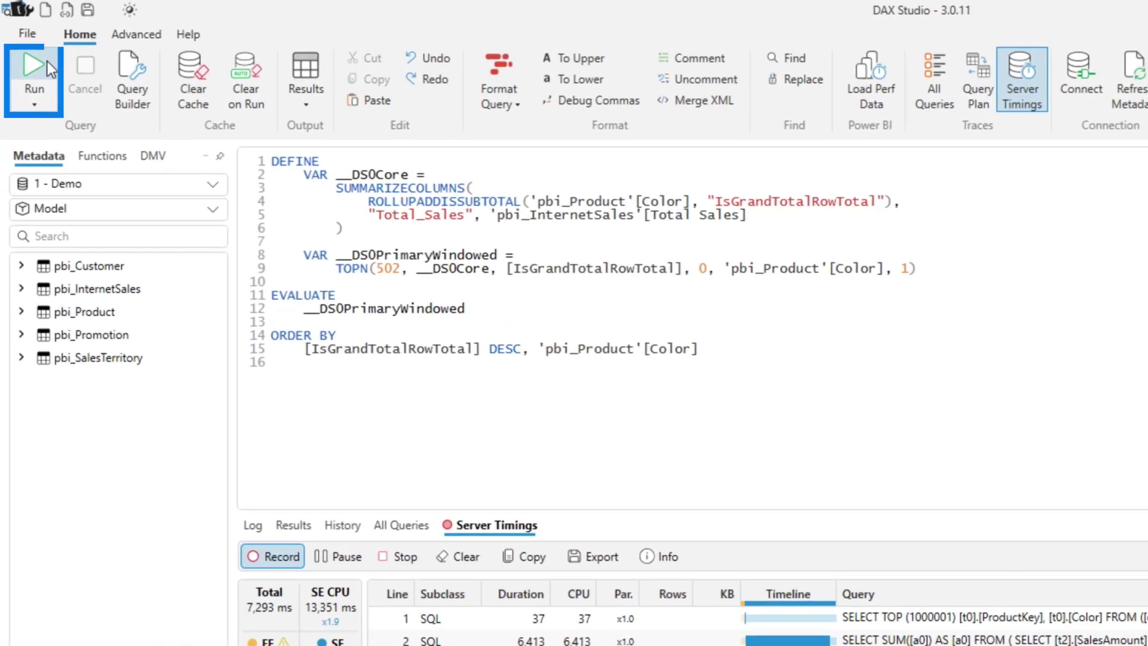
- Rerun the query (2,925 ms, one SE query) and read its raw SQL joining pbi_Product
left_click(35, 47)
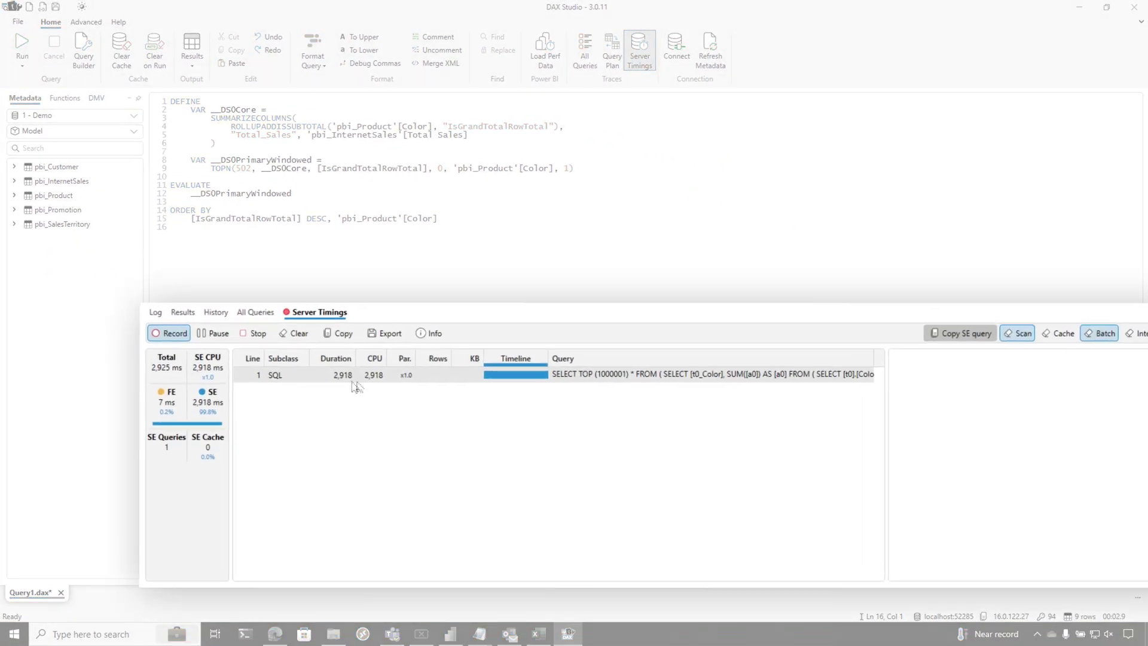
left_click(618, 374)
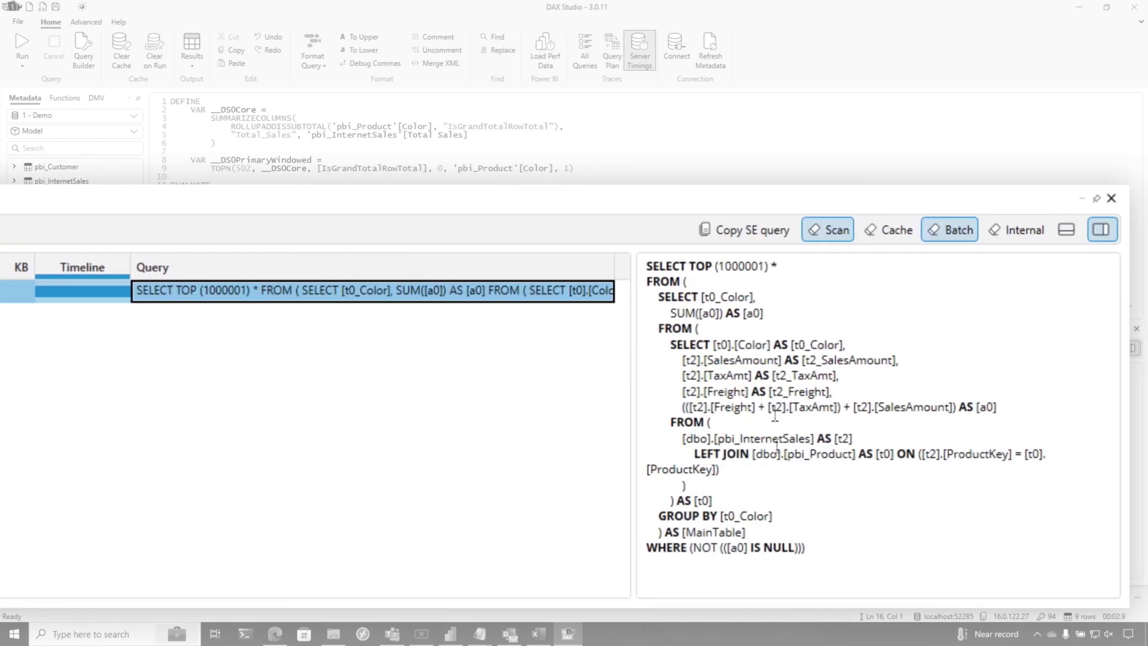
right_click(808, 349)
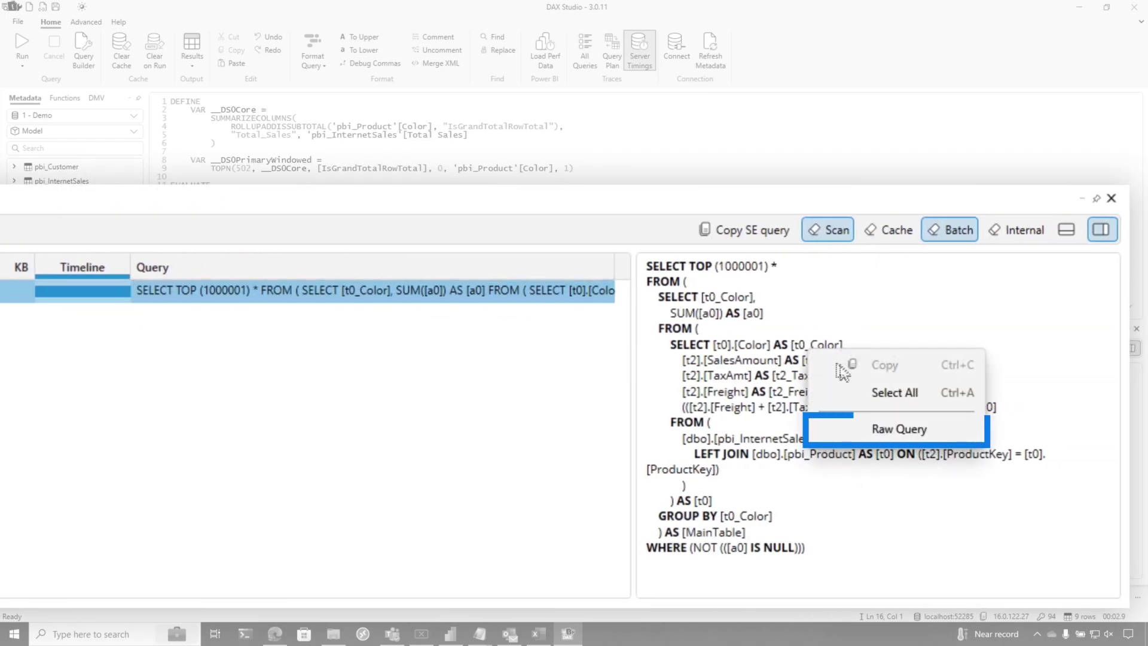
left_click(890, 431)
scroll(829, 372, "down", 15)
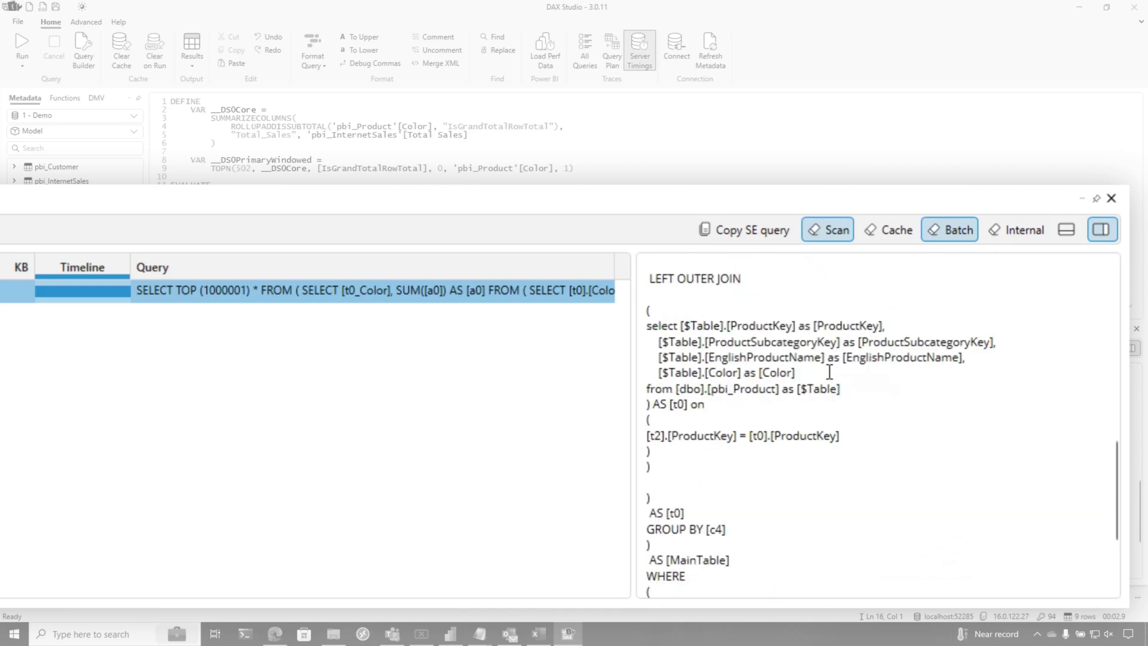
scroll(829, 372, "up", 7)
scroll(830, 372, "up", 5)
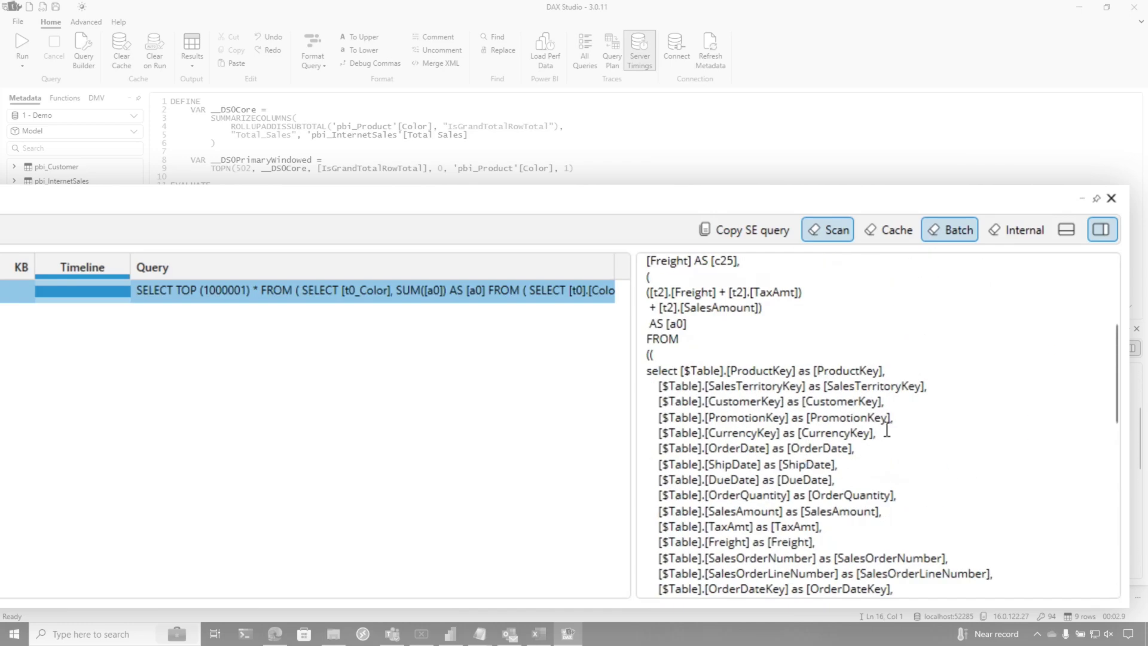
scroll(886, 429, "up", 4)
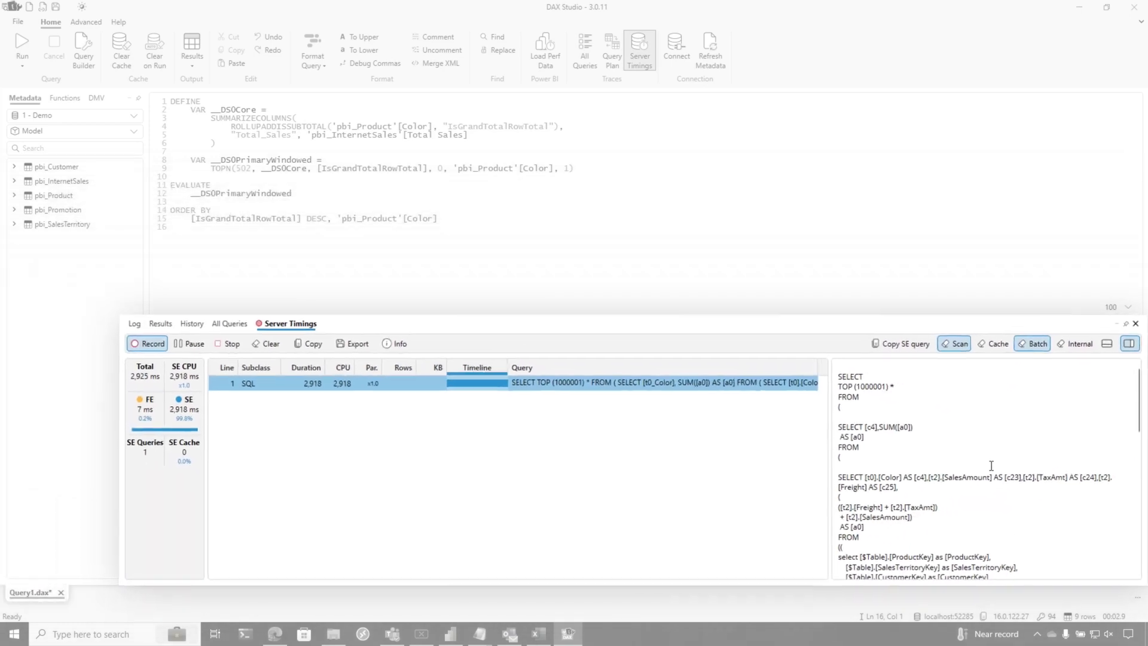